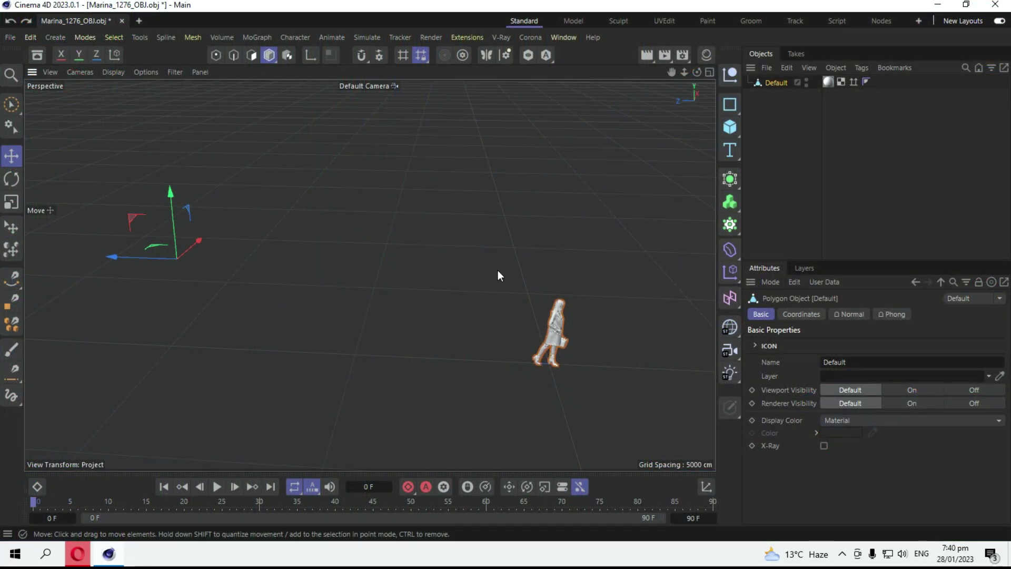
Orbit the viewport to view the Marina figure and its distant axis gizmo.
mouse_move(498, 271)
alt+mouse_down()
mouse_move(257, 238)
mouse_move(409, 264)
alt+mouse_up()
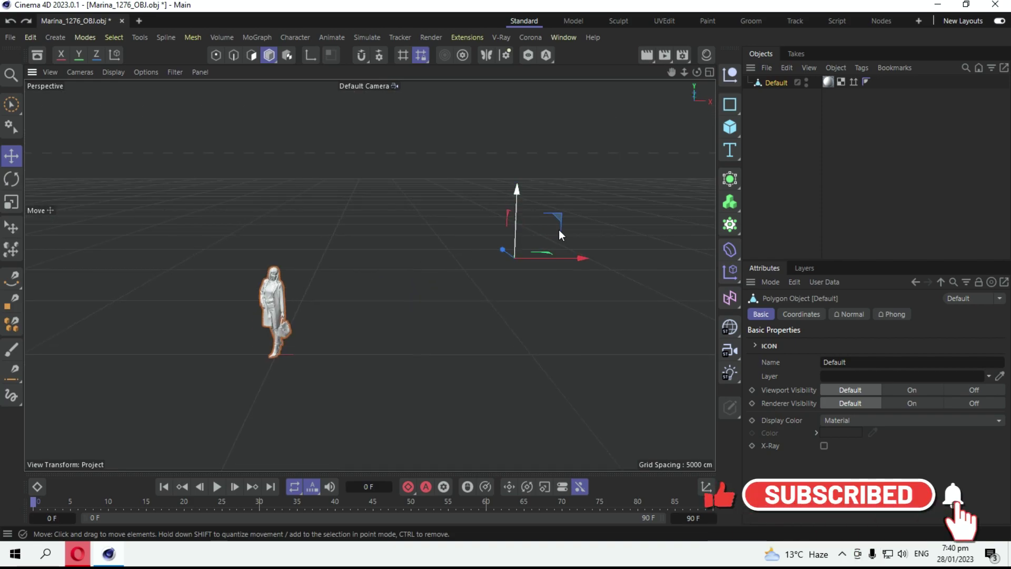
Reselect the Marina figure and slide it along the X axis across the scene.
mouse_move(559, 230)
alt+mouse_down()
mouse_move(556, 250)
mouse_move(495, 283)
alt+mouse_up()
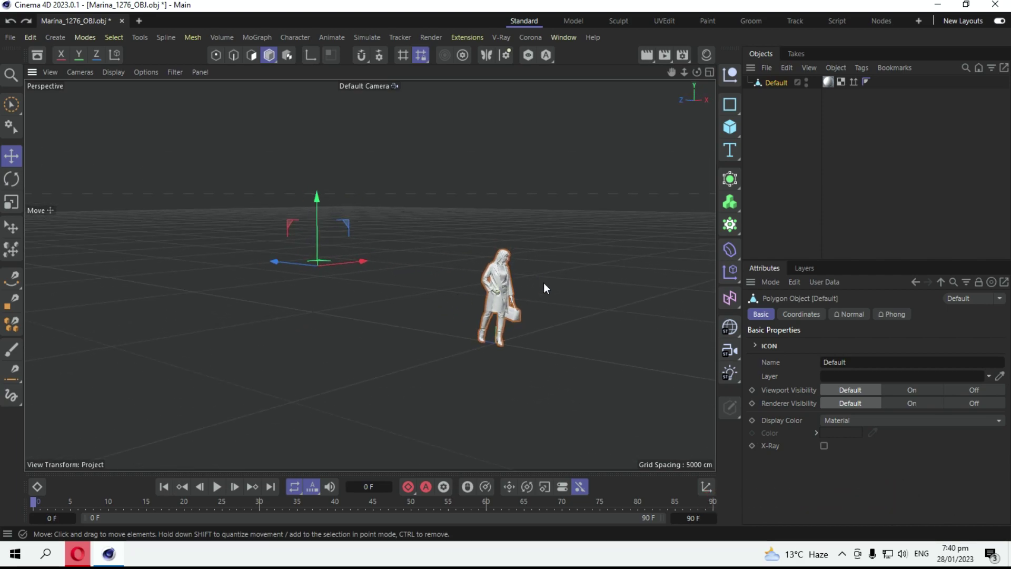
alt+drag(543, 282, 554, 237)
click(774, 95)
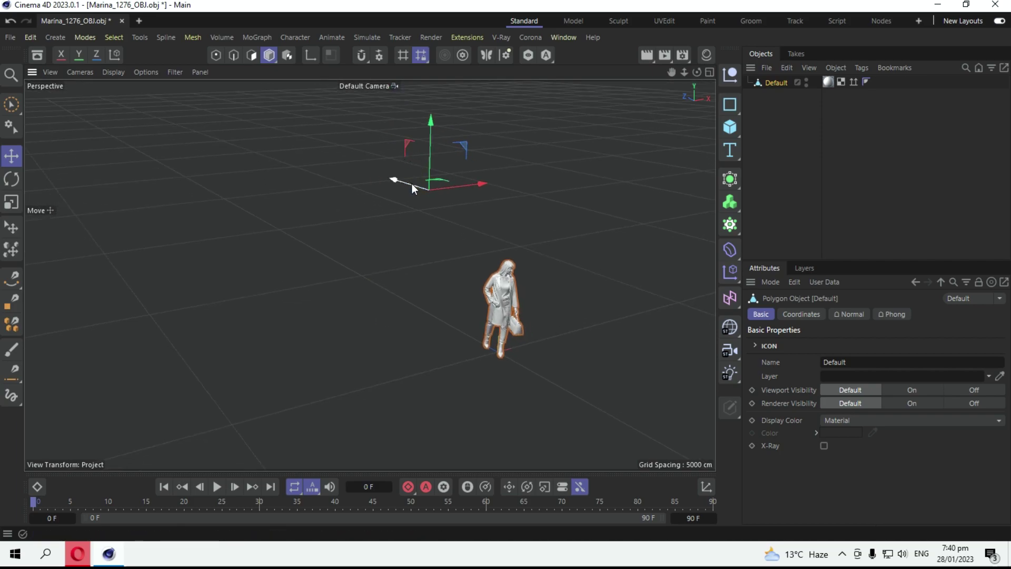
drag(411, 184, 392, 198)
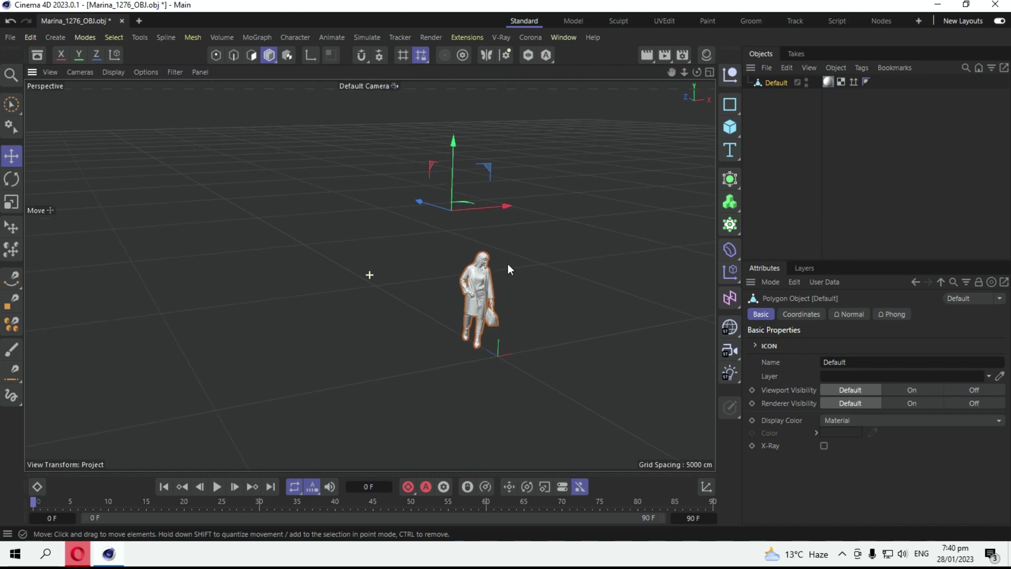
drag(577, 236, 407, 249)
middle_drag(407, 249, 477, 308)
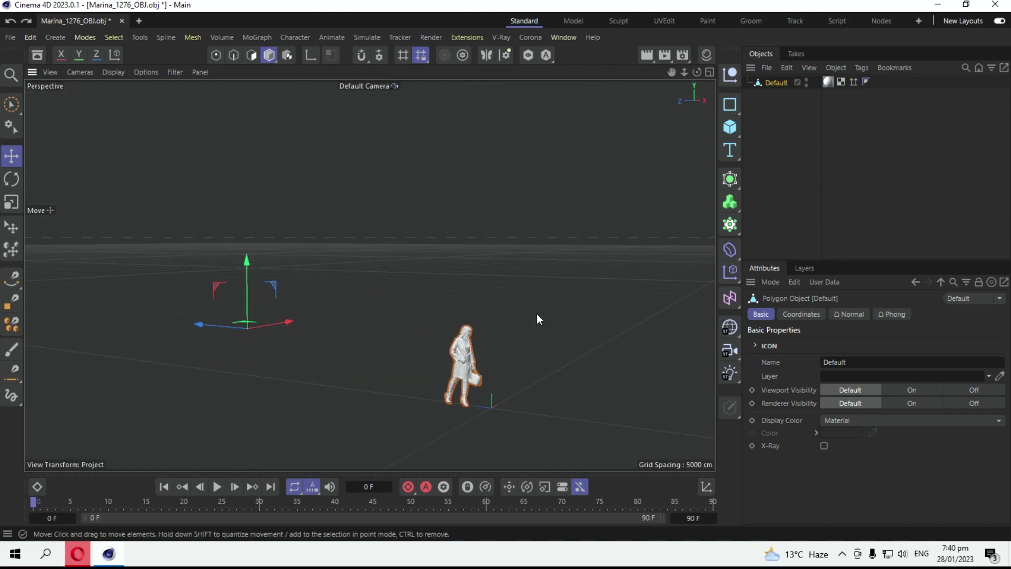
From a front view, move the figure up and down, then frame it with its axis.
alt+drag(546, 319, 539, 323)
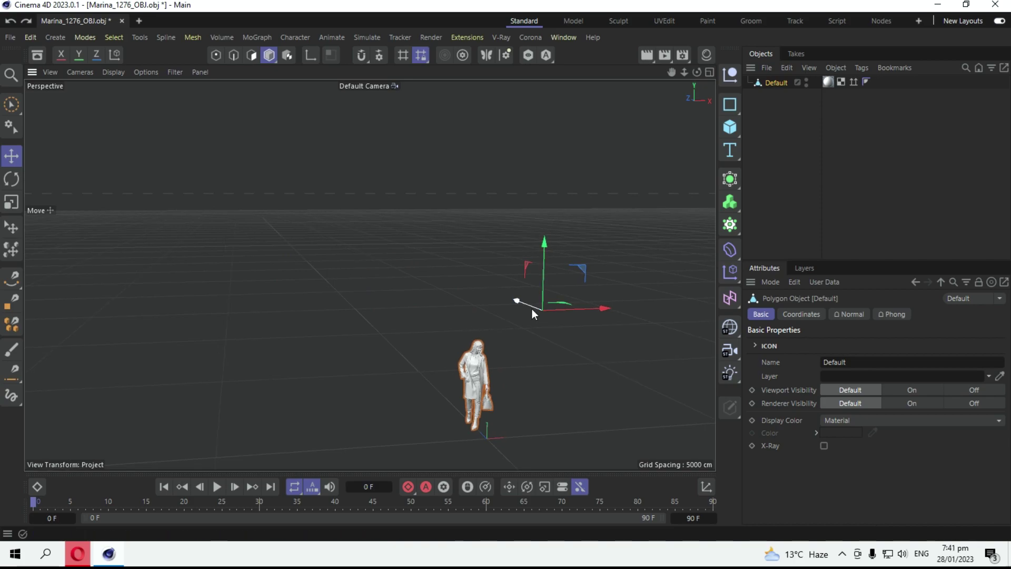
mouse_move(532, 308)
alt+mouse_down()
mouse_move(278, 203)
mouse_move(285, 157)
alt+mouse_up()
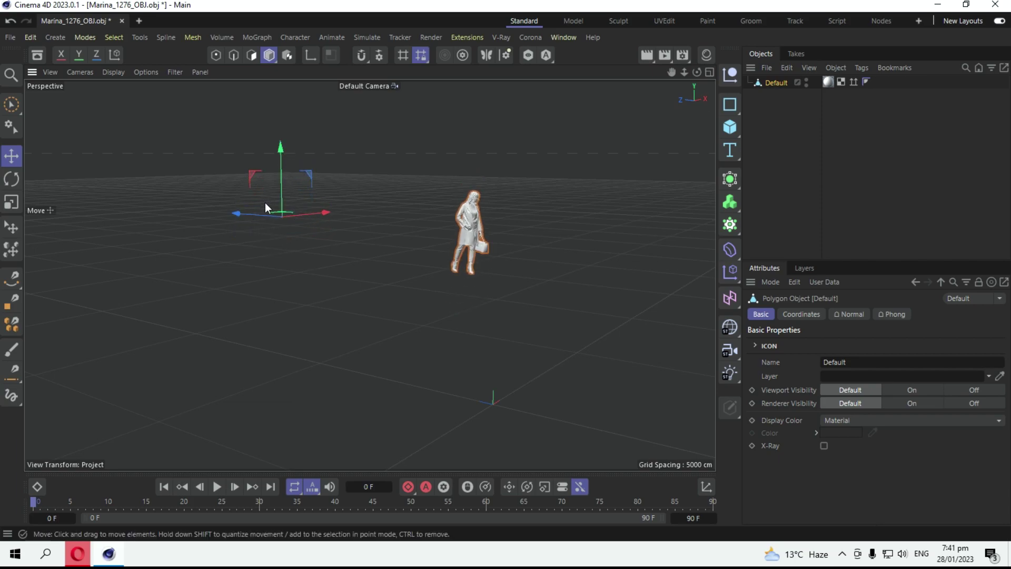
drag(238, 213, 248, 219)
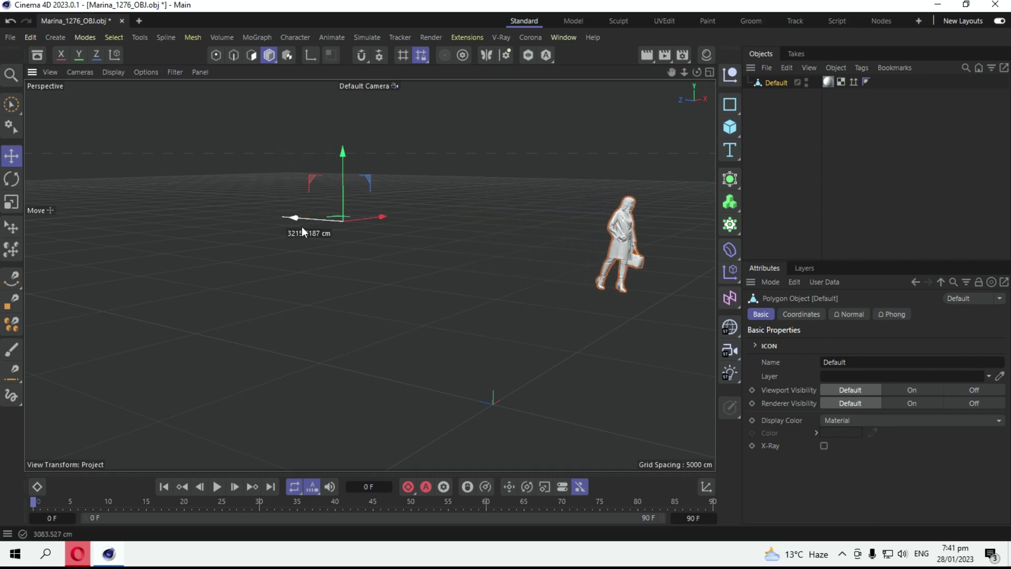
drag(287, 168, 242, 229)
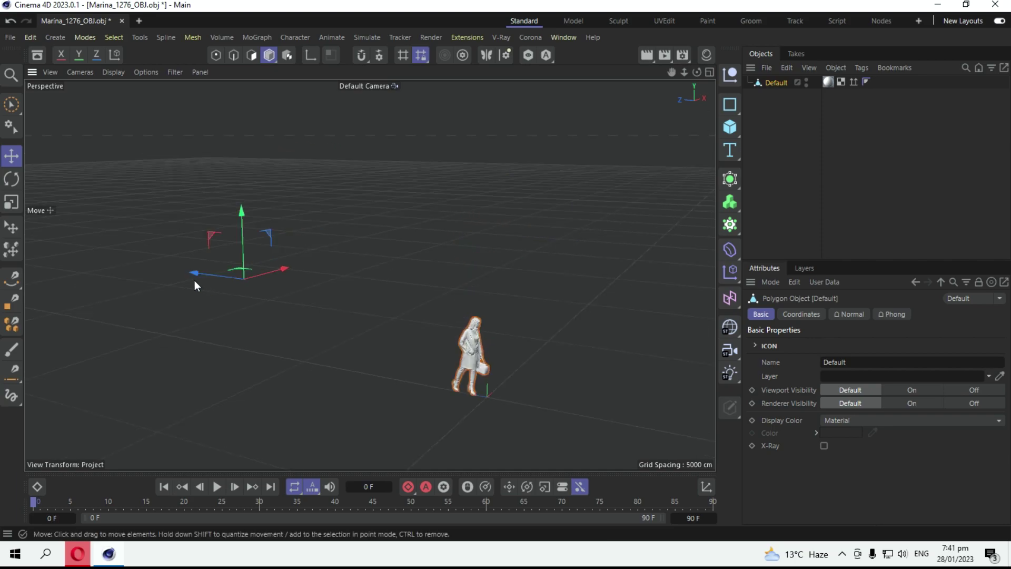
drag(202, 275, 257, 225)
key(s)
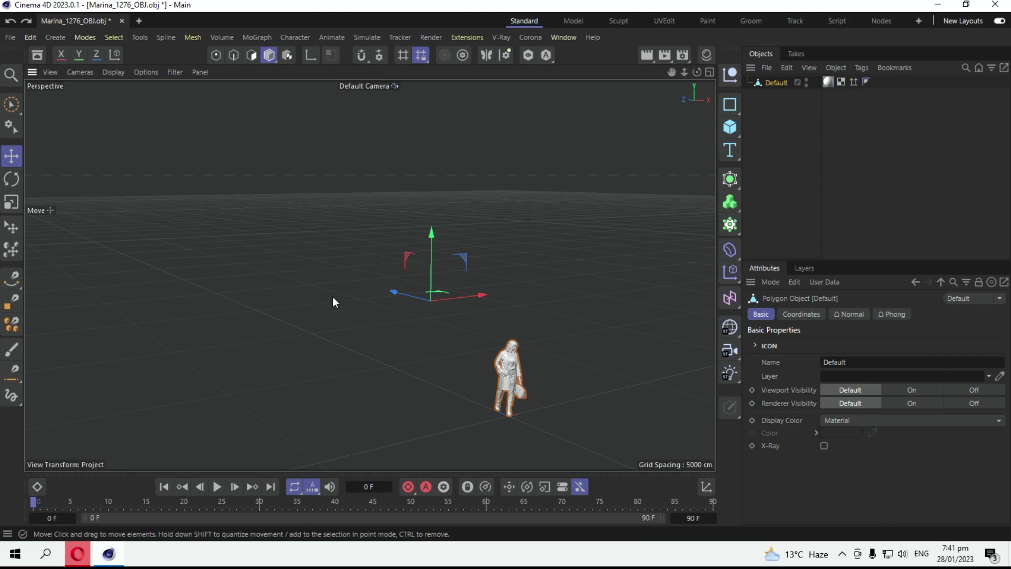
alt+drag(339, 300, 306, 237)
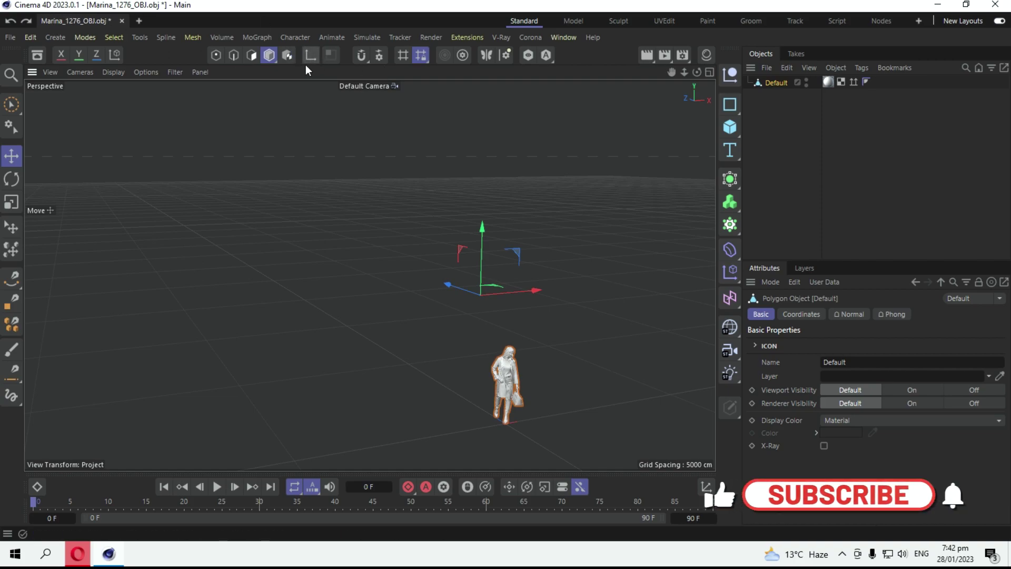
With Enable Axis modification on, drag the Marina figure's axis onto the model.
click(312, 56)
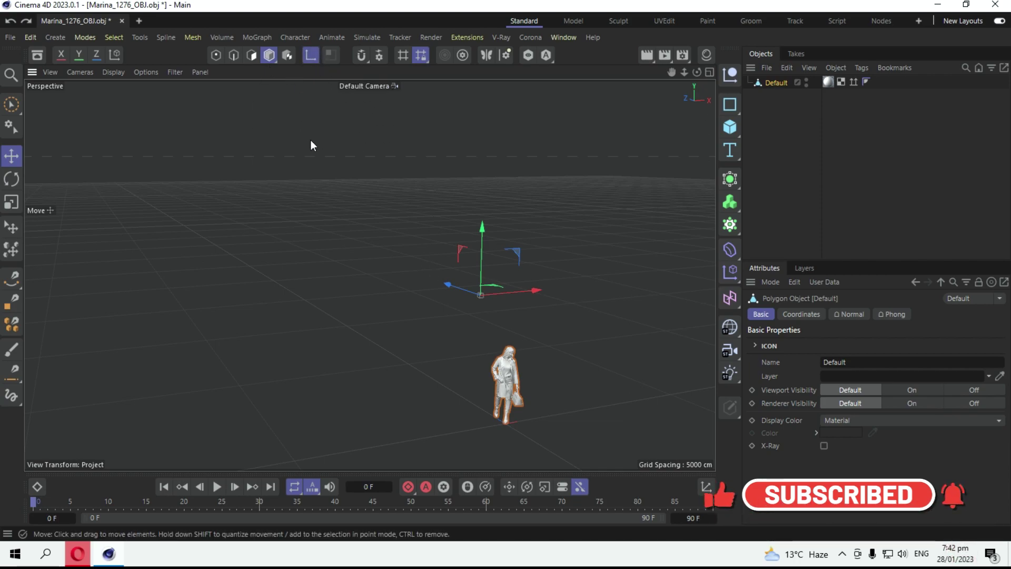
alt+drag(308, 142, 325, 167)
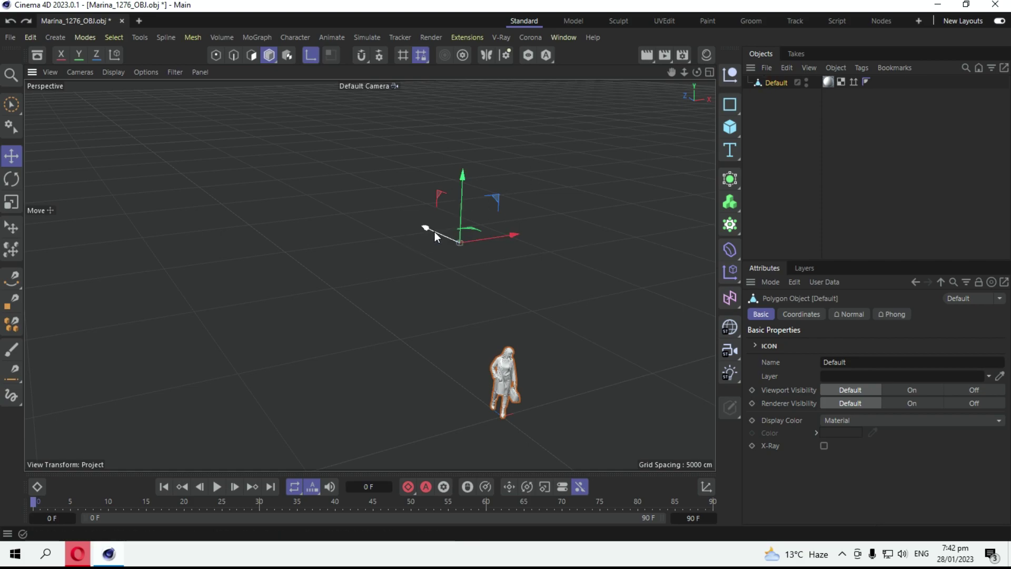
mouse_move(434, 232)
mouse_down()
mouse_move(401, 202)
mouse_move(463, 243)
mouse_up()
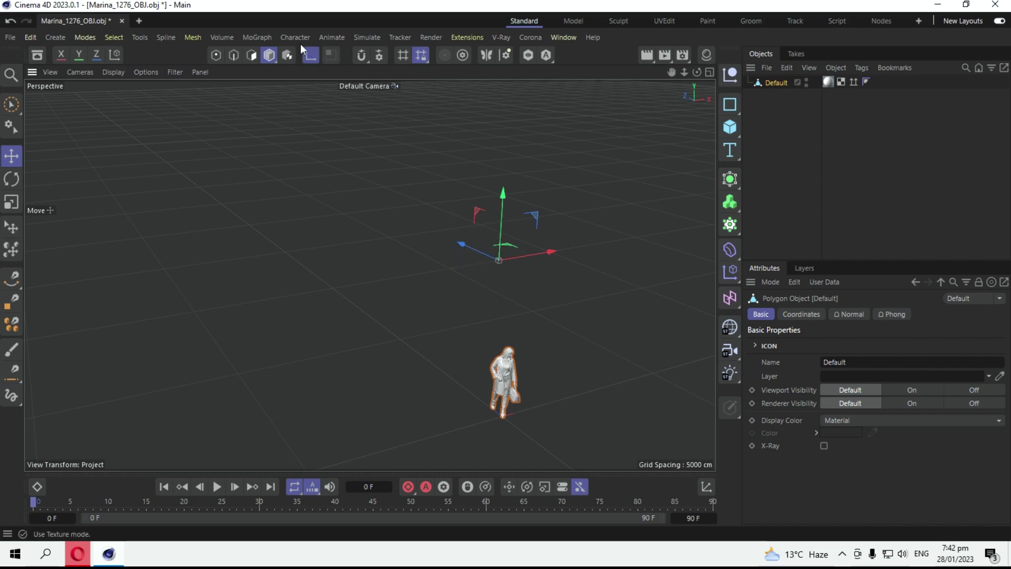
mouse_move(528, 252)
mouse_down()
mouse_move(316, 275)
mouse_move(480, 393)
mouse_move(505, 367)
mouse_up()
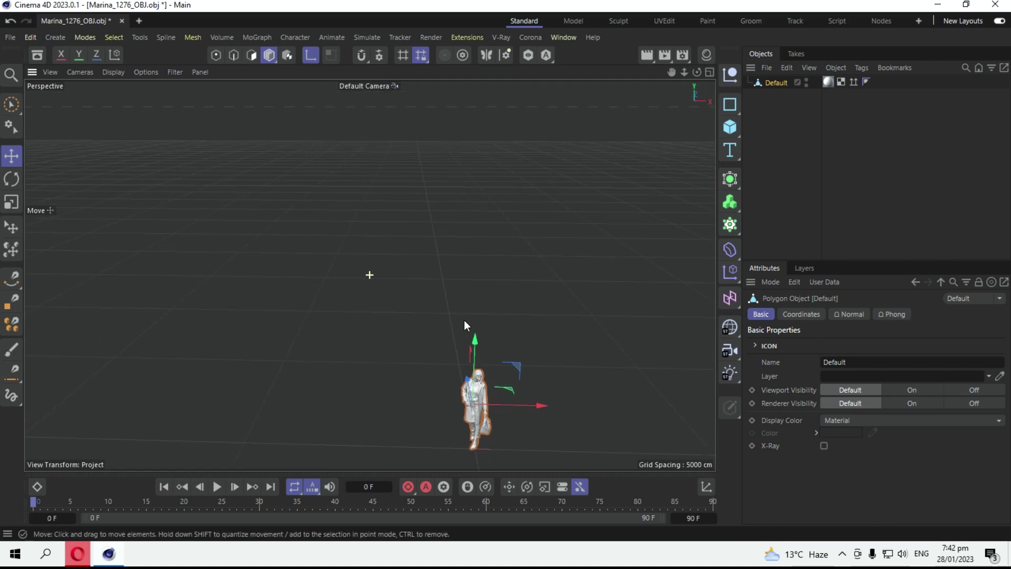
mouse_move(461, 319)
alt+mouse_down()
mouse_move(352, 377)
mouse_move(384, 359)
mouse_move(371, 421)
alt+mouse_up()
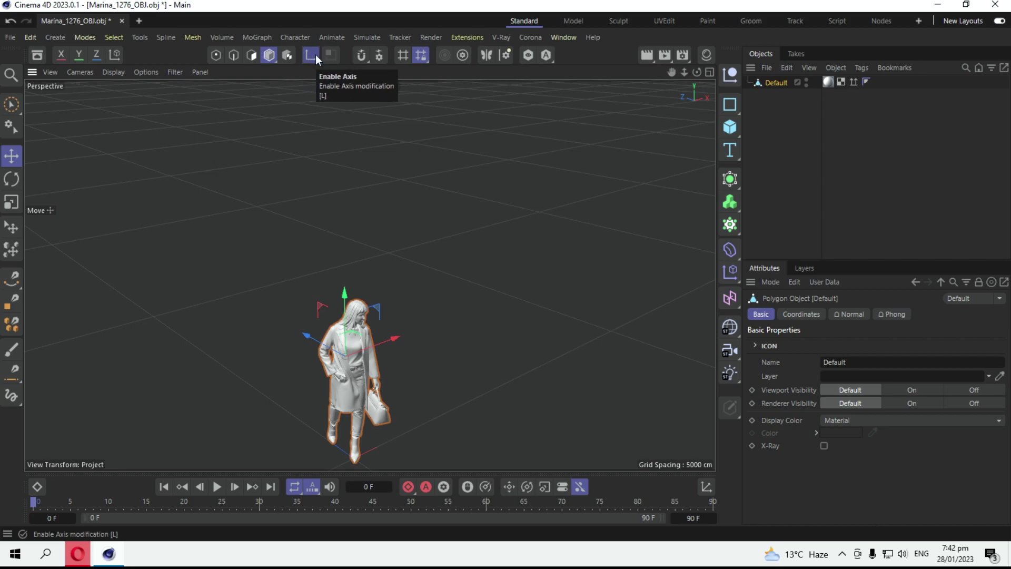
Drag the figure and its on-body axis upward and to the right.
mouse_move(354, 329)
mouse_down()
mouse_move(344, 237)
mouse_move(348, 371)
mouse_up()
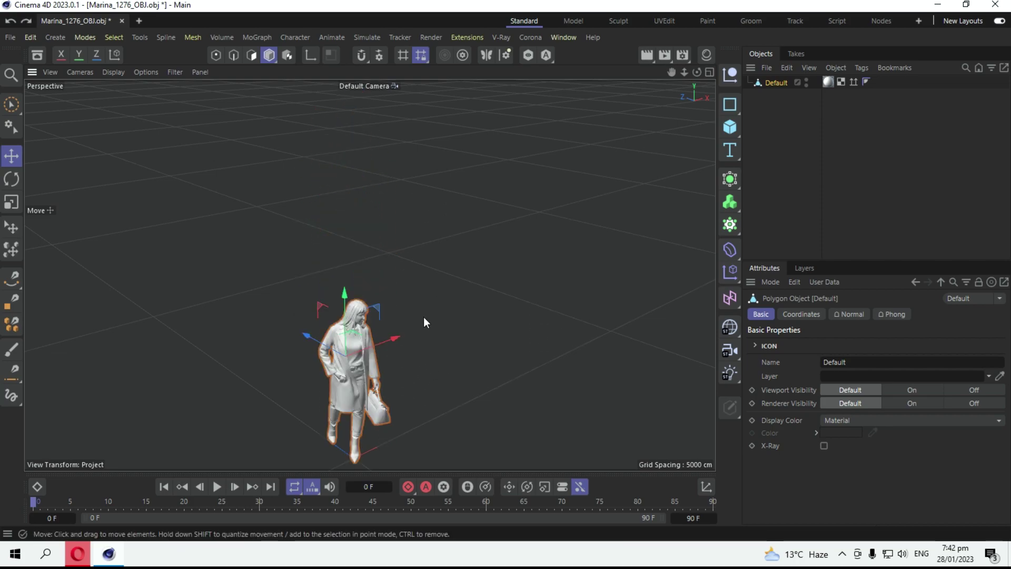
mouse_move(432, 351)
alt+mouse_down()
mouse_move(388, 316)
mouse_move(539, 355)
mouse_move(588, 405)
mouse_move(489, 257)
alt+mouse_up()
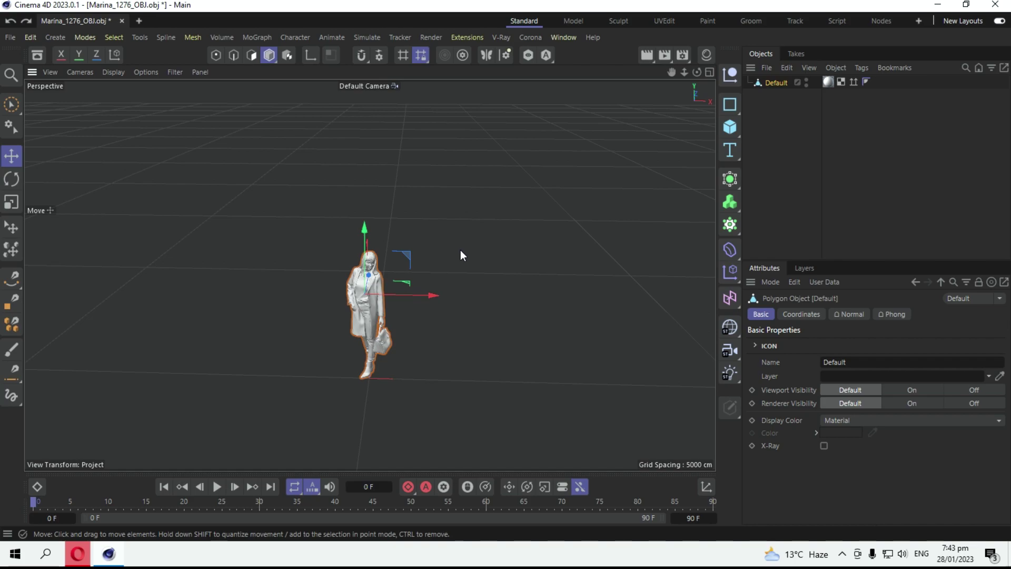
In axis modification mode, drag the axis away above the model, then exit axis mode.
key(ctrl+shift+z)
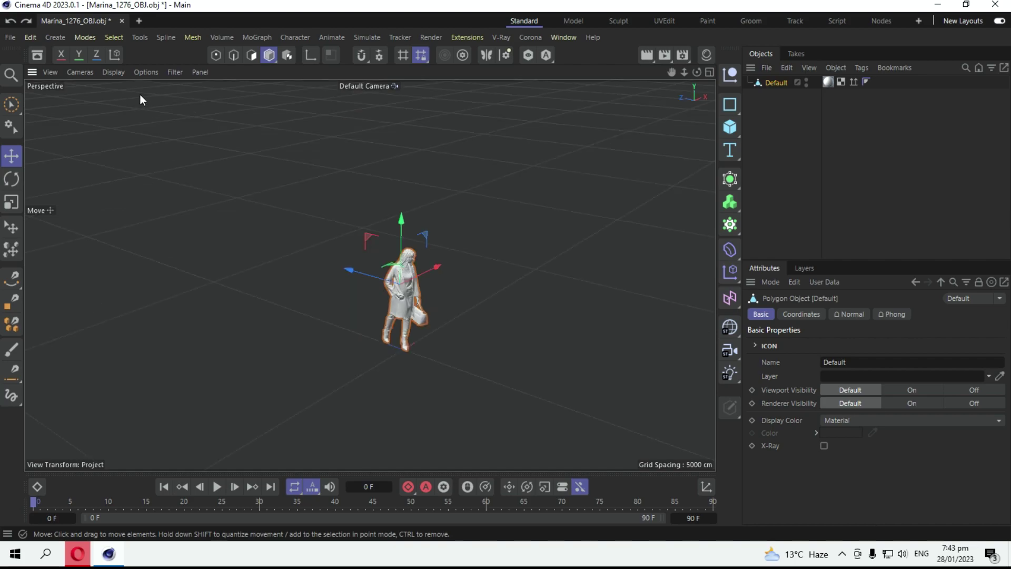
click(307, 53)
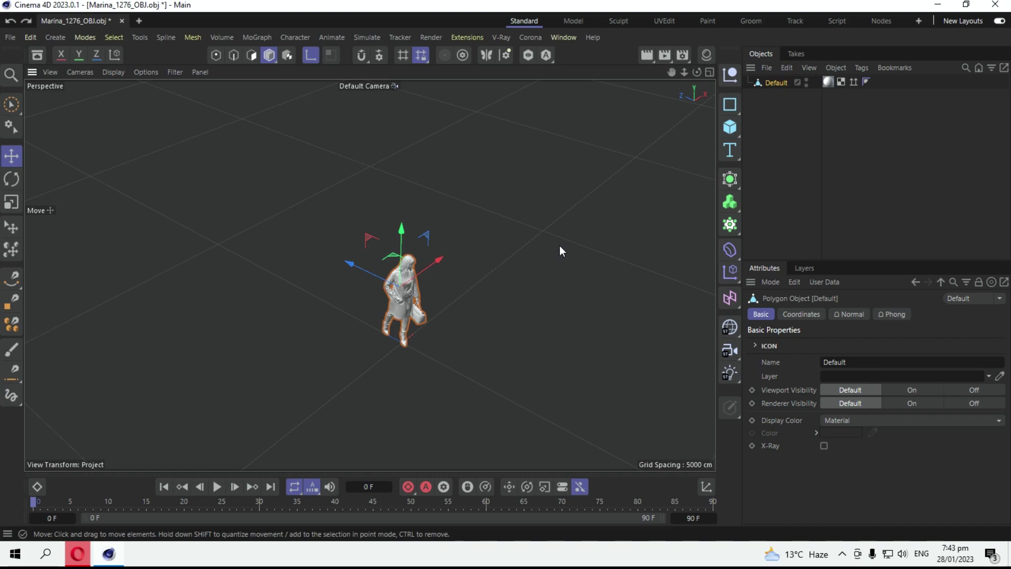
alt+drag(554, 181, 546, 172)
mouse_move(383, 276)
mouse_down()
mouse_move(155, 240)
mouse_move(165, 253)
mouse_up()
drag(439, 167, 624, 176)
click(307, 52)
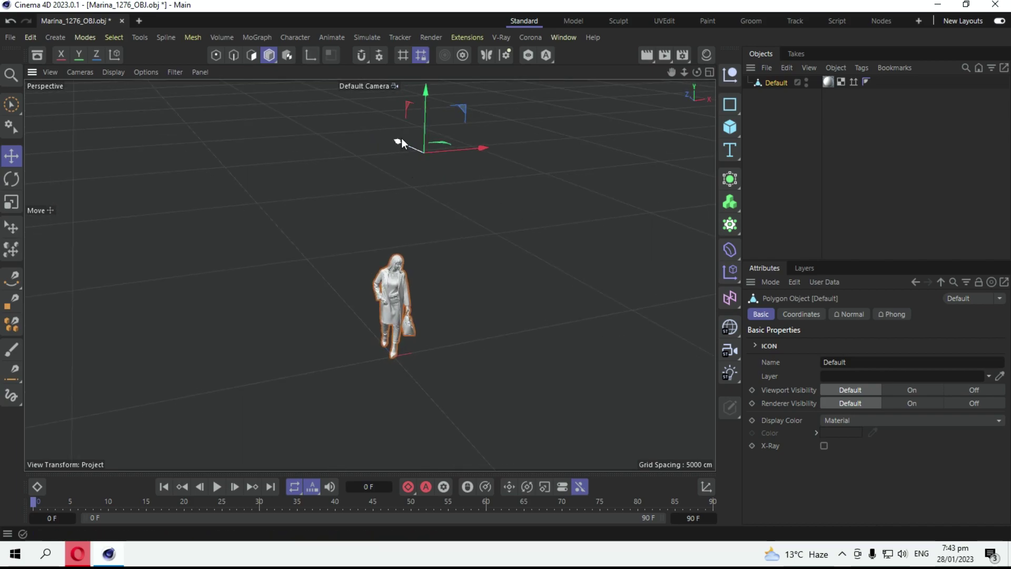
drag(405, 119, 504, 205)
click(411, 174)
alt+drag(425, 209, 446, 217)
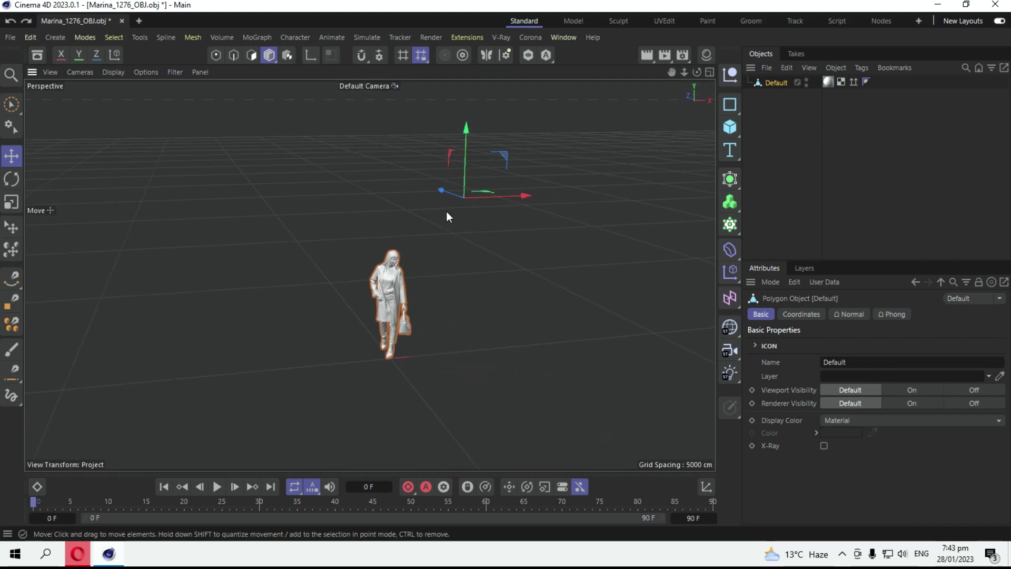
Apply Tools > Axis > Center Axis to, then check from front and side views.
click(144, 38)
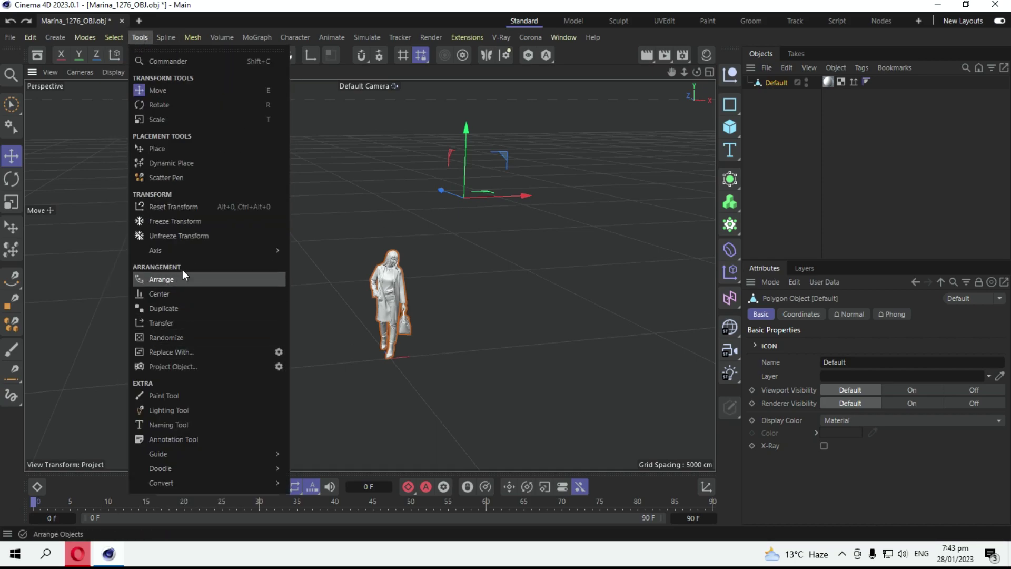
mouse_move(205, 250)
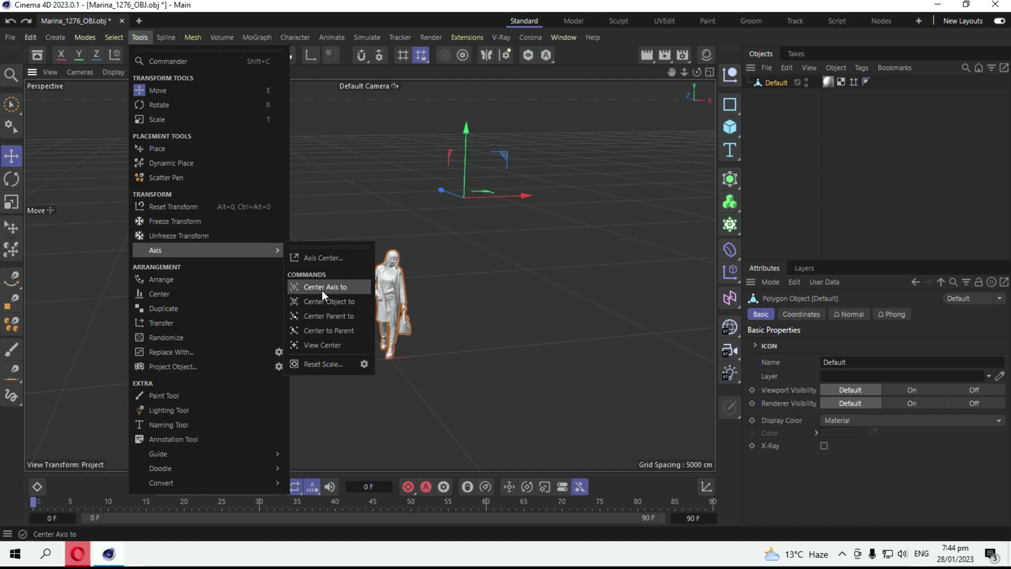
click(321, 290)
alt+drag(330, 247, 121, 322)
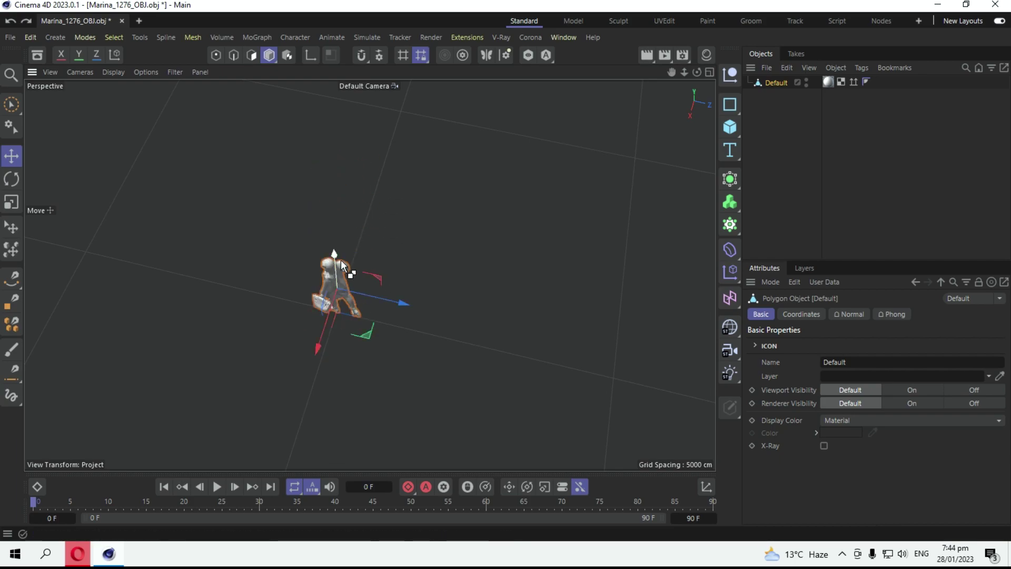
alt+drag(342, 265, 380, 284)
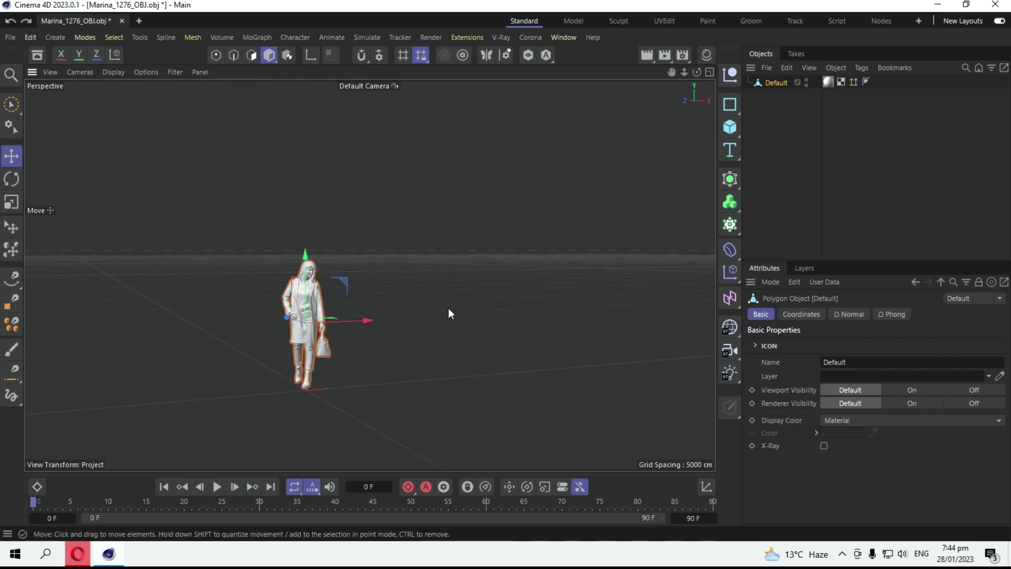
mouse_move(449, 308)
alt+mouse_down()
mouse_move(216, 322)
mouse_move(609, 279)
alt+mouse_up()
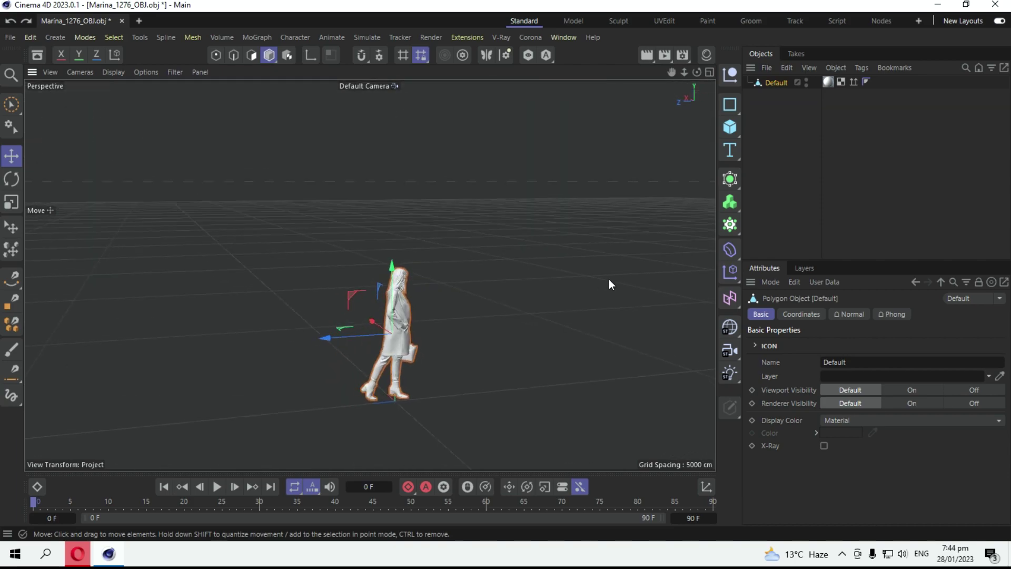